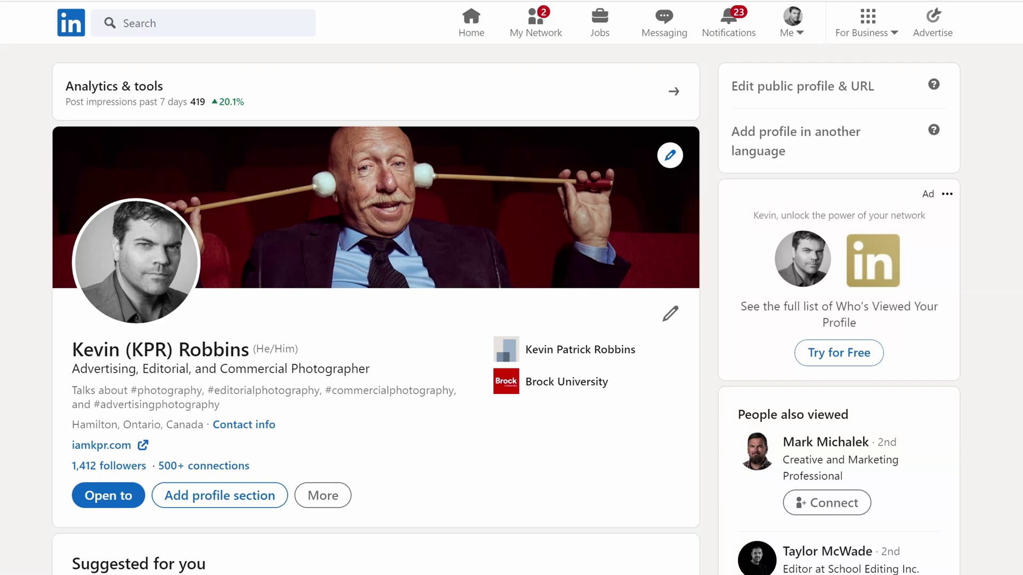
Step: Search LinkedIn for 'advertising services los angeles', filter to Companies, and scroll through the results
left_click(202, 22)
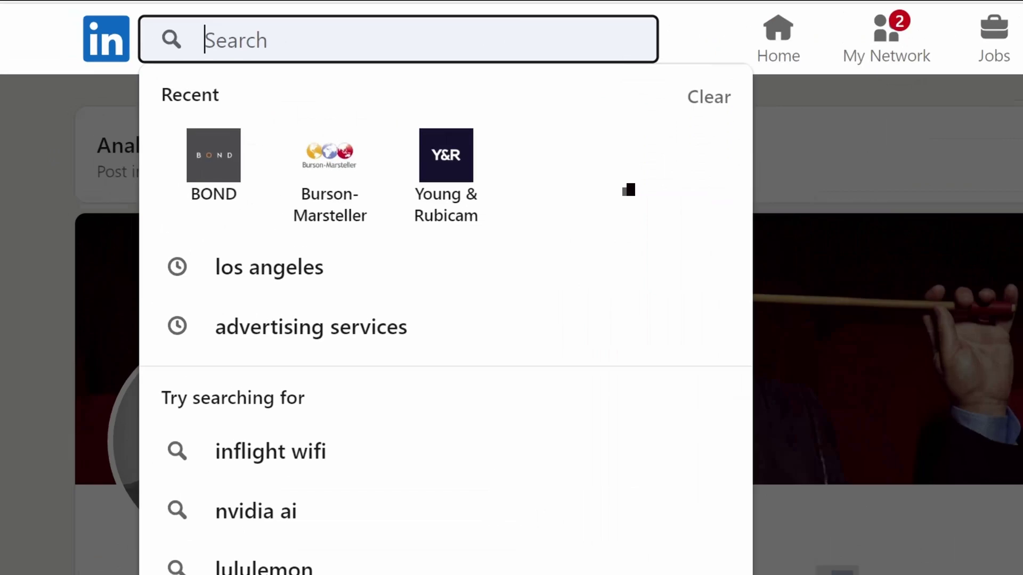
type("a")
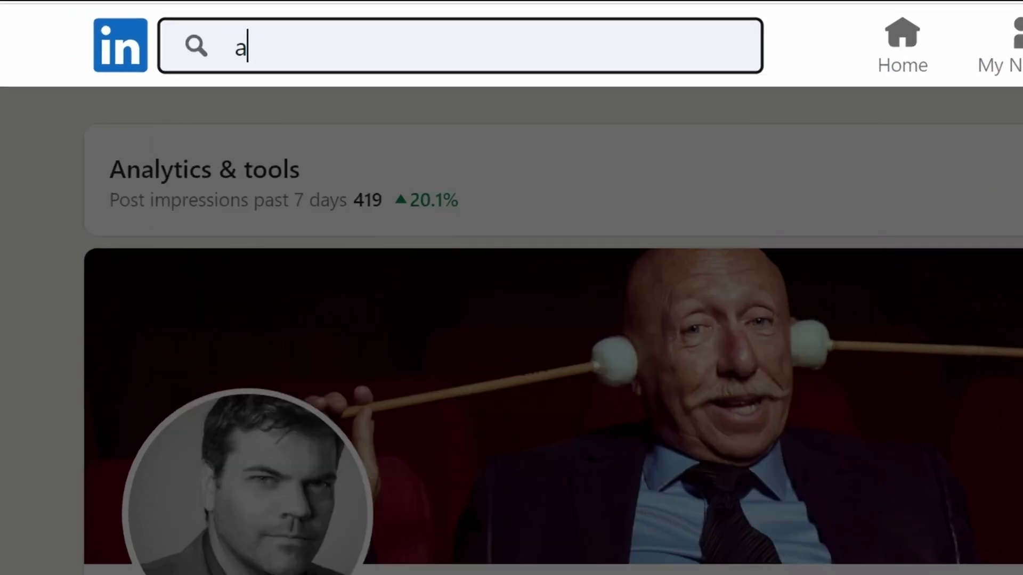
type("dvertising se")
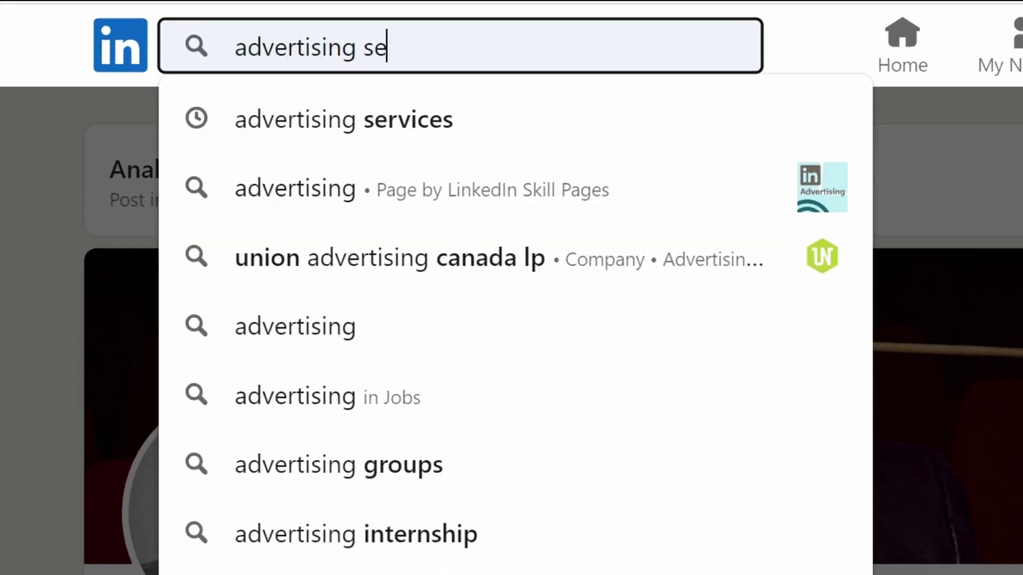
type("rvices los")
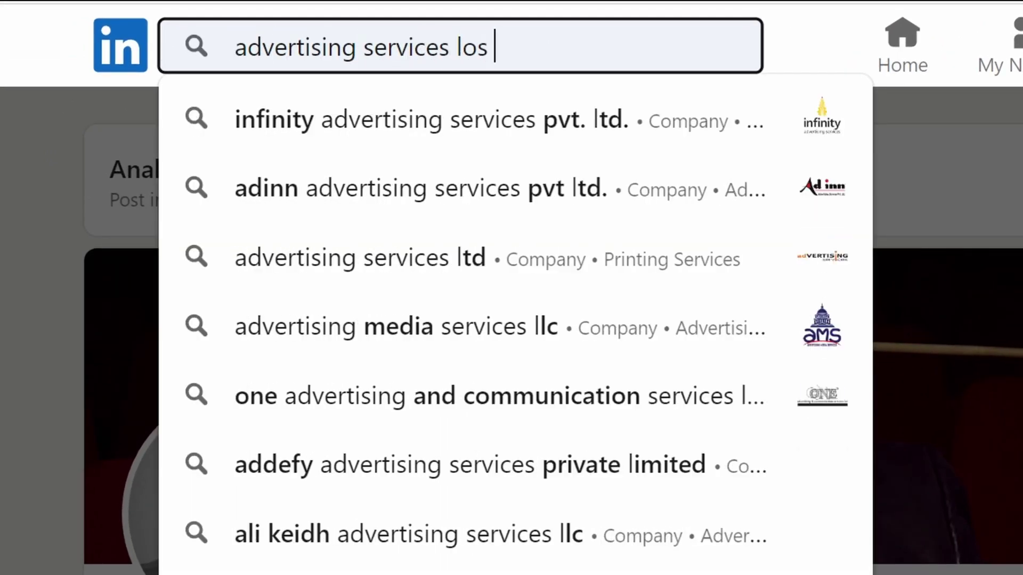
type(" angeles")
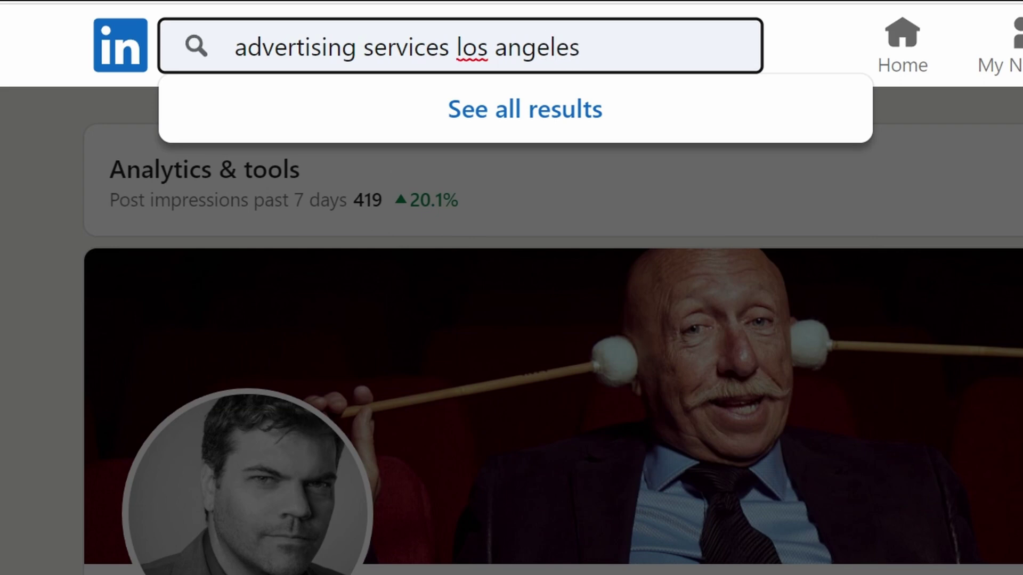
key("Return")
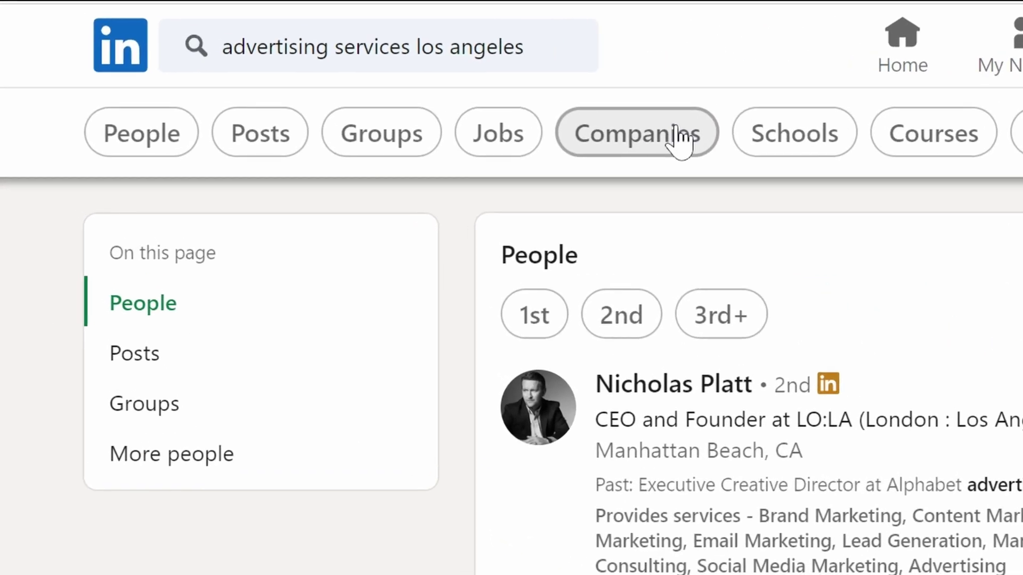
left_click(680, 140)
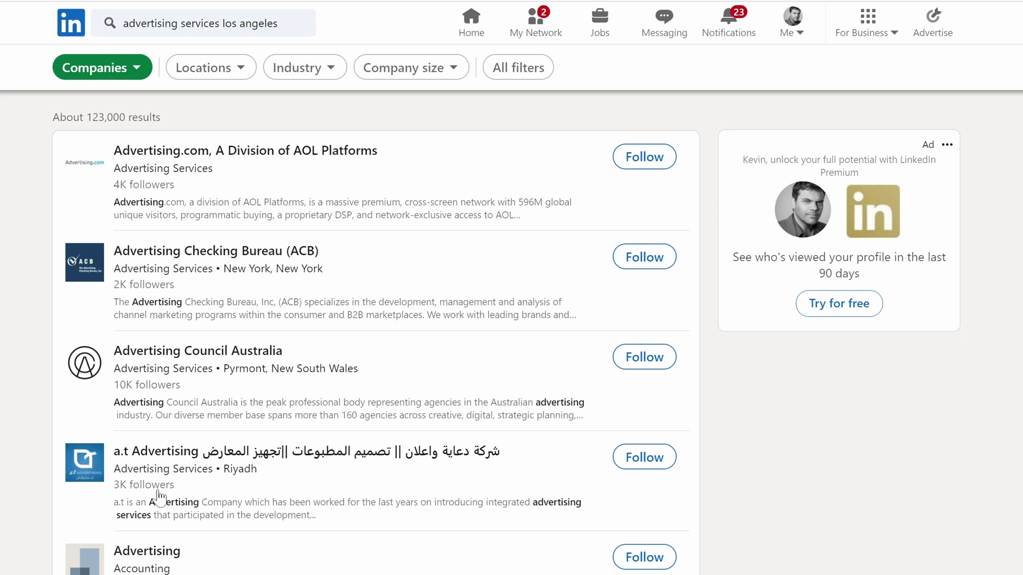
scroll(373, 331, "down", 10)
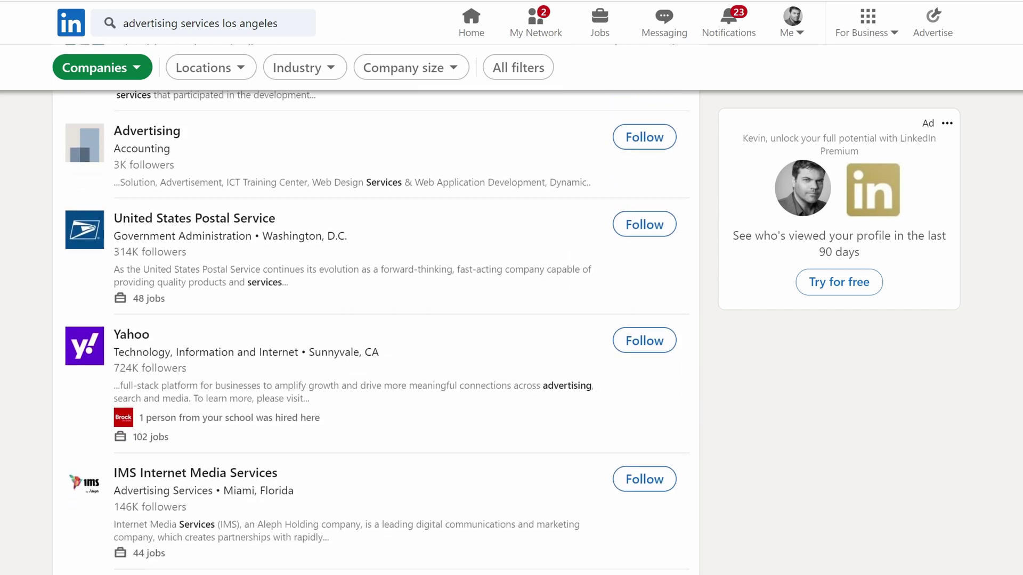
scroll(373, 331, "down", 2)
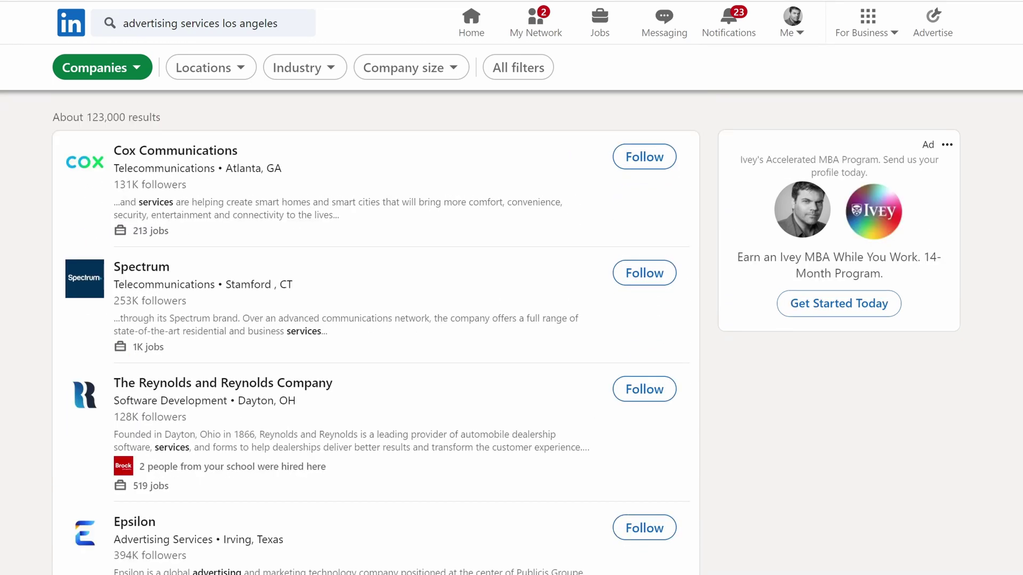
scroll(373, 330, "down", 9)
scroll(373, 330, "down", 4)
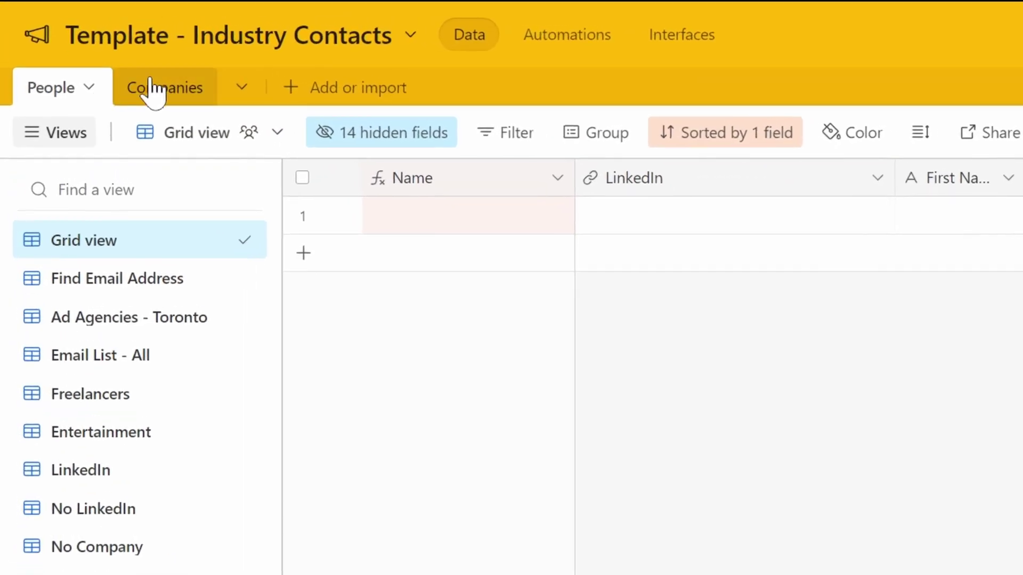
Step: Add a blank record to the Companies table and step through its Address, City, Province, Postal Code, Website and LinkedIn Page cells
left_click(165, 90)
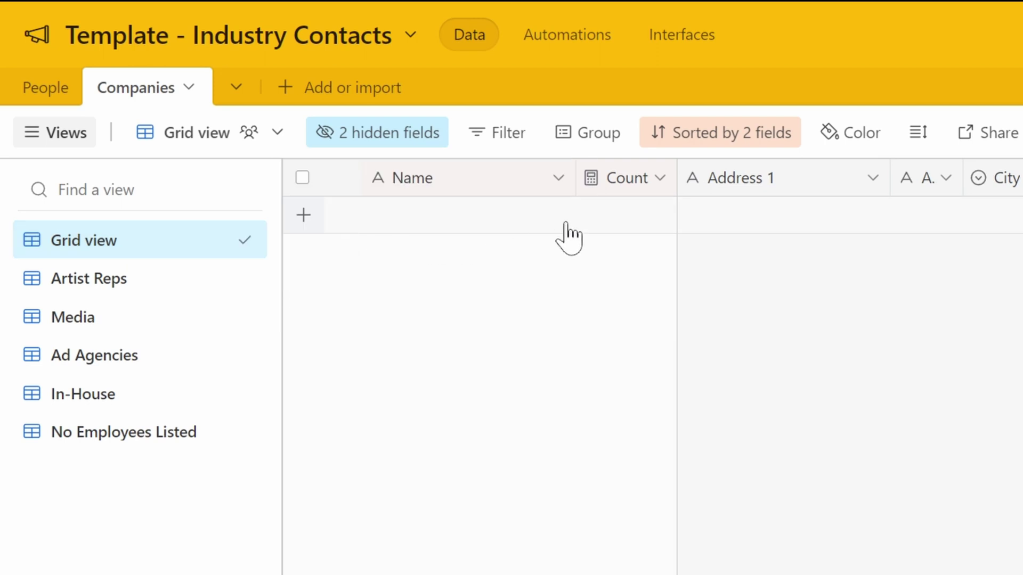
left_click(407, 216)
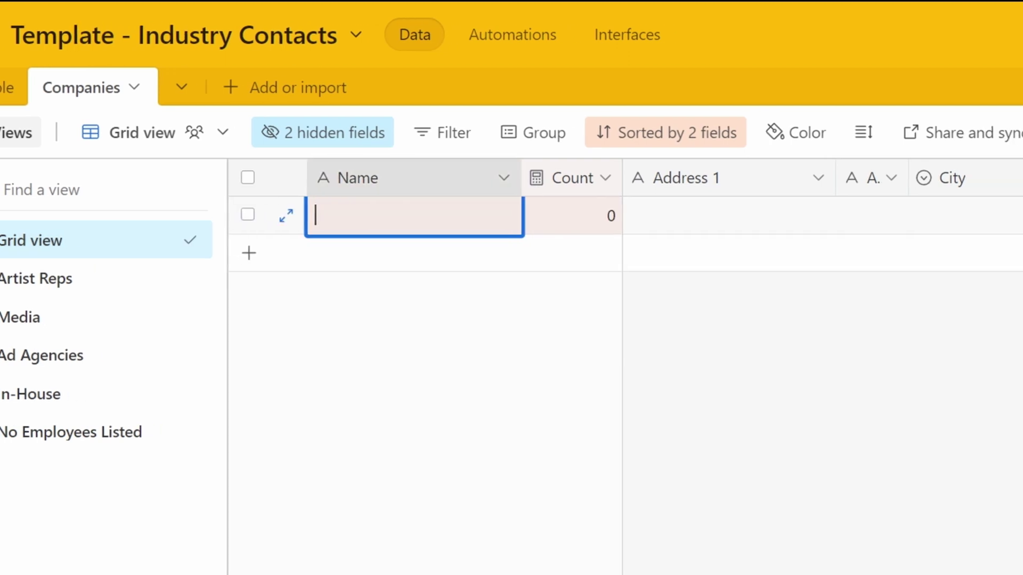
left_click(788, 225)
left_click(658, 228)
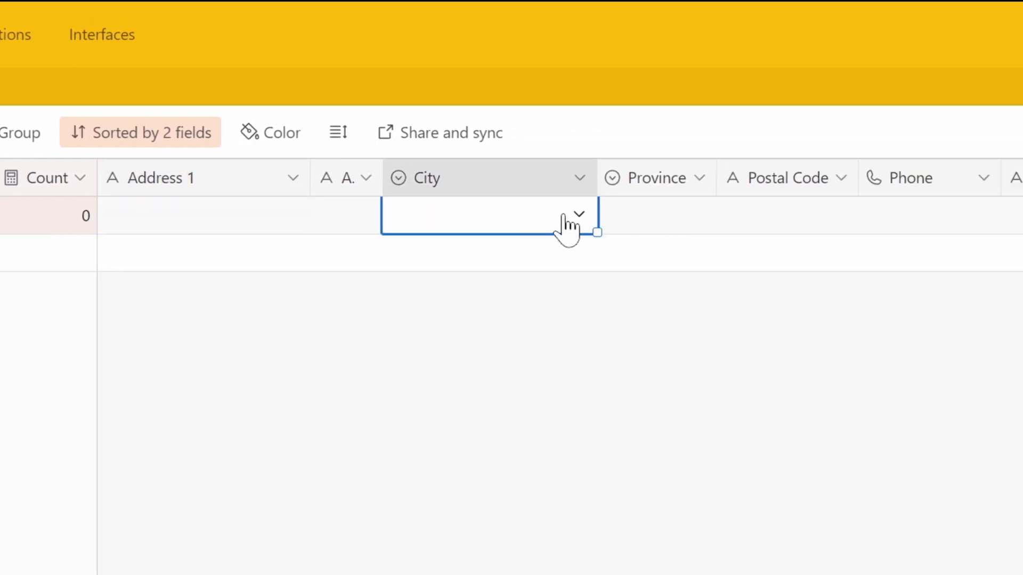
left_click(647, 230)
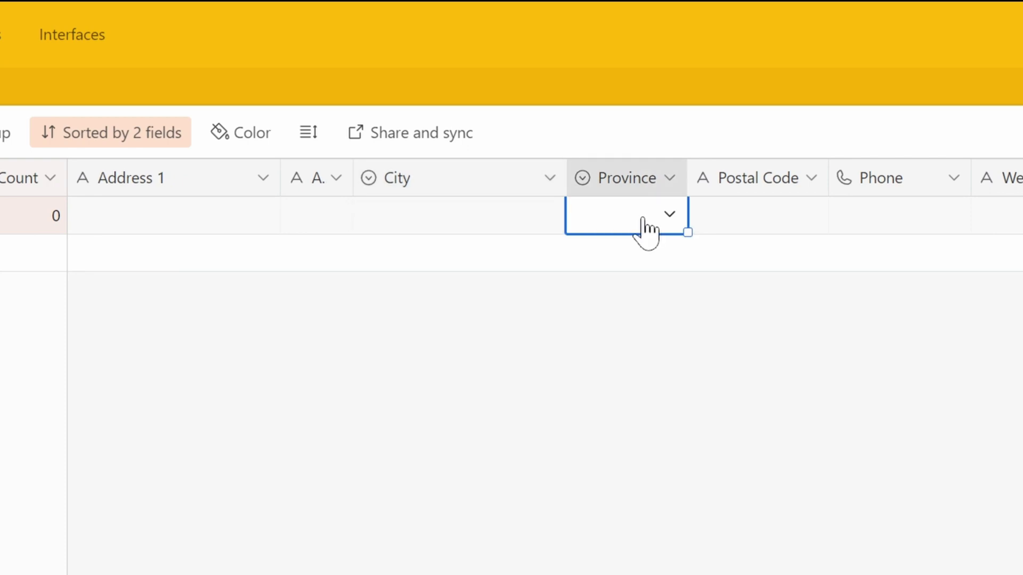
left_click(753, 228)
left_click(567, 226)
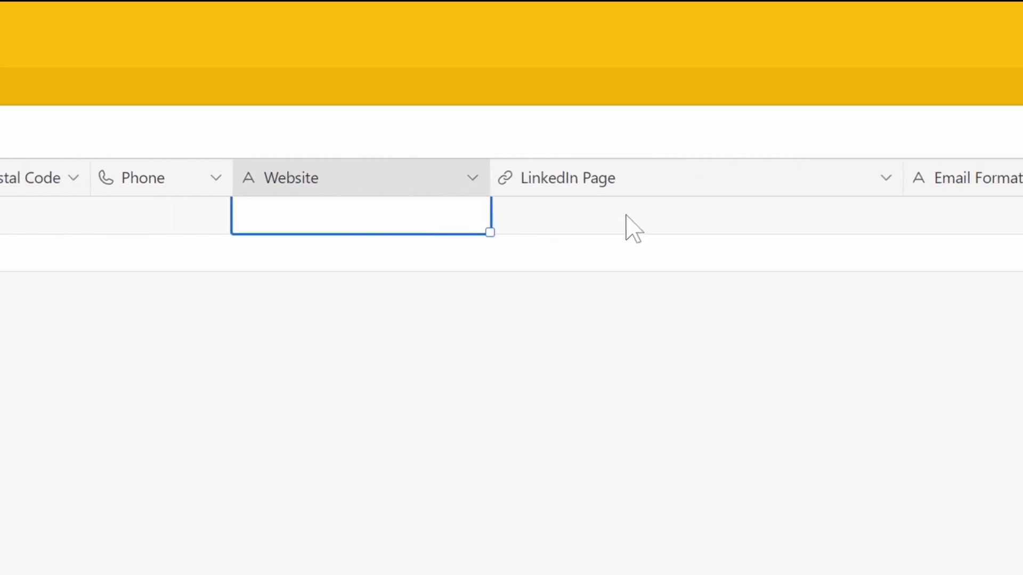
left_click(633, 228)
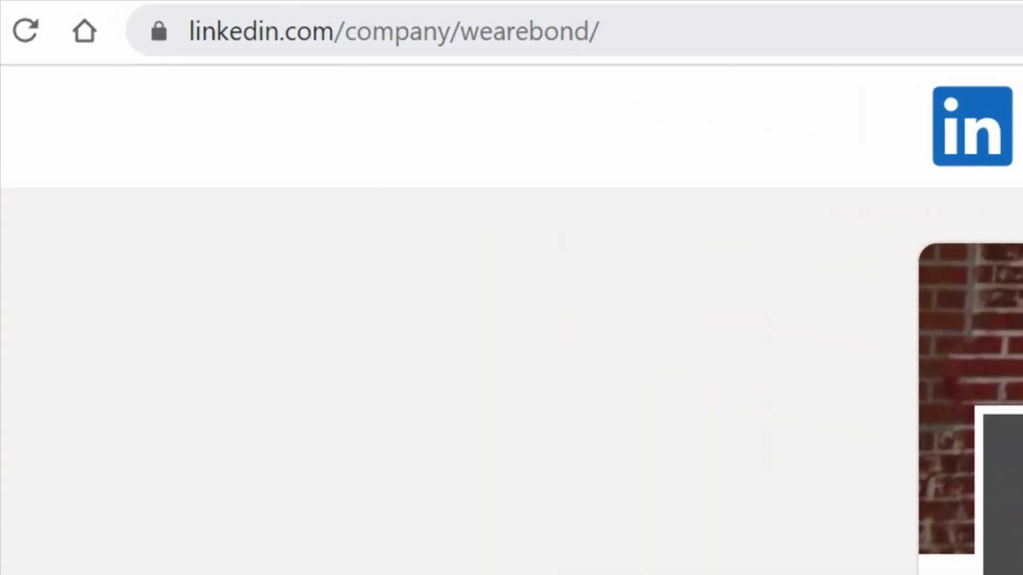
Step: Select the URLs of BOND's LinkedIn company page and the wearebond.com website
left_click(83, 9)
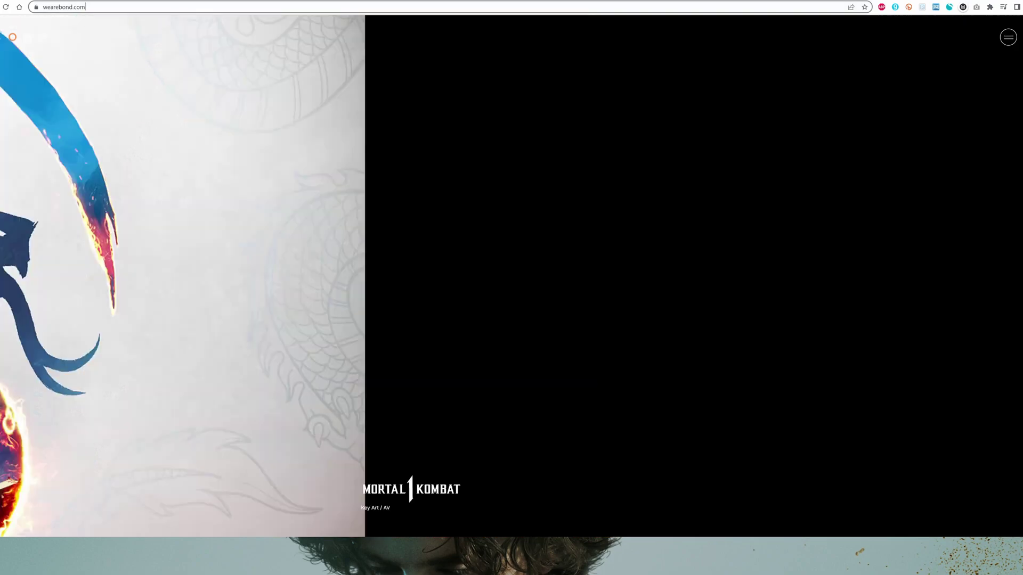
left_click(64, 7)
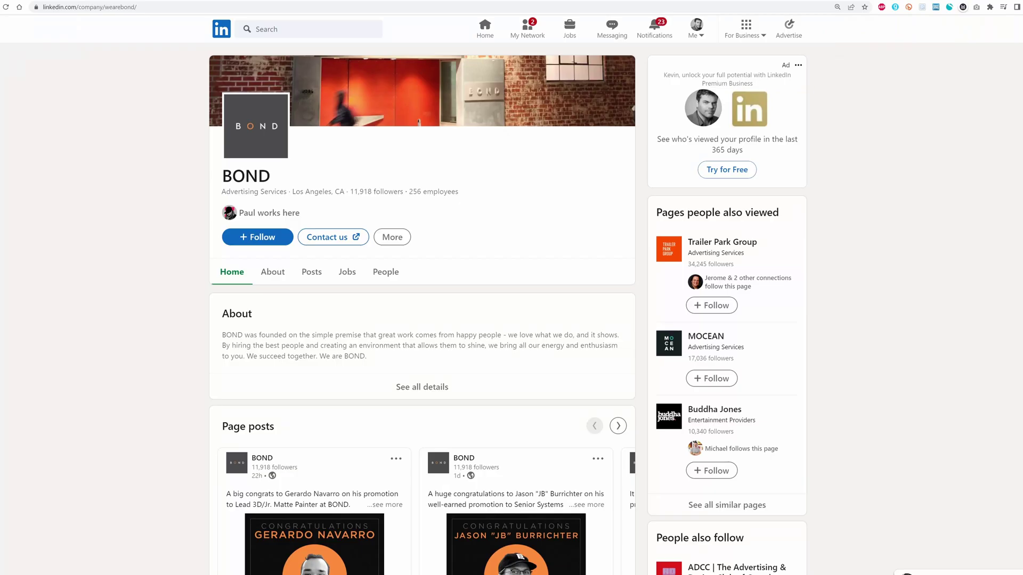
left_click(384, 272)
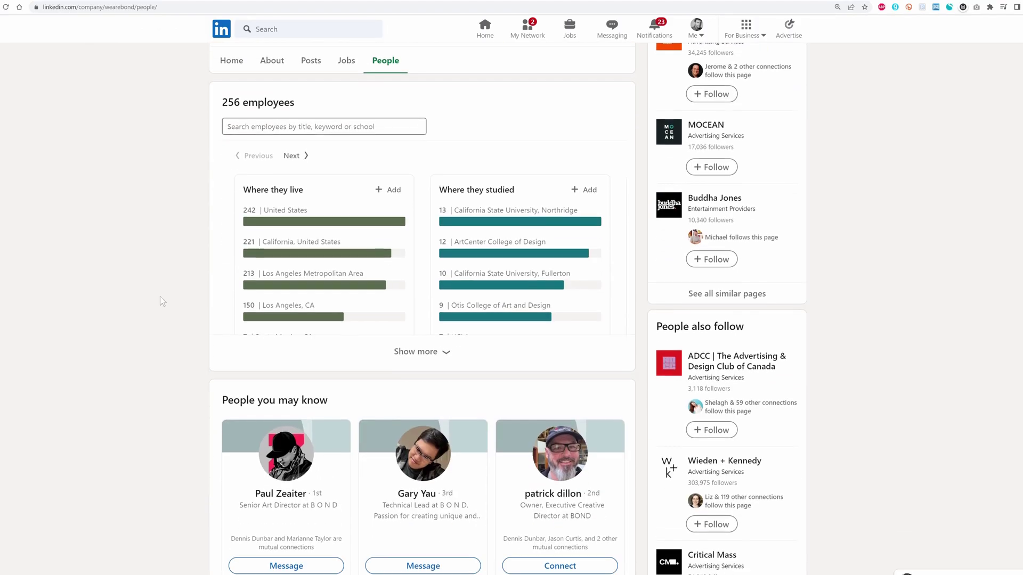
scroll(162, 302, "down", 5)
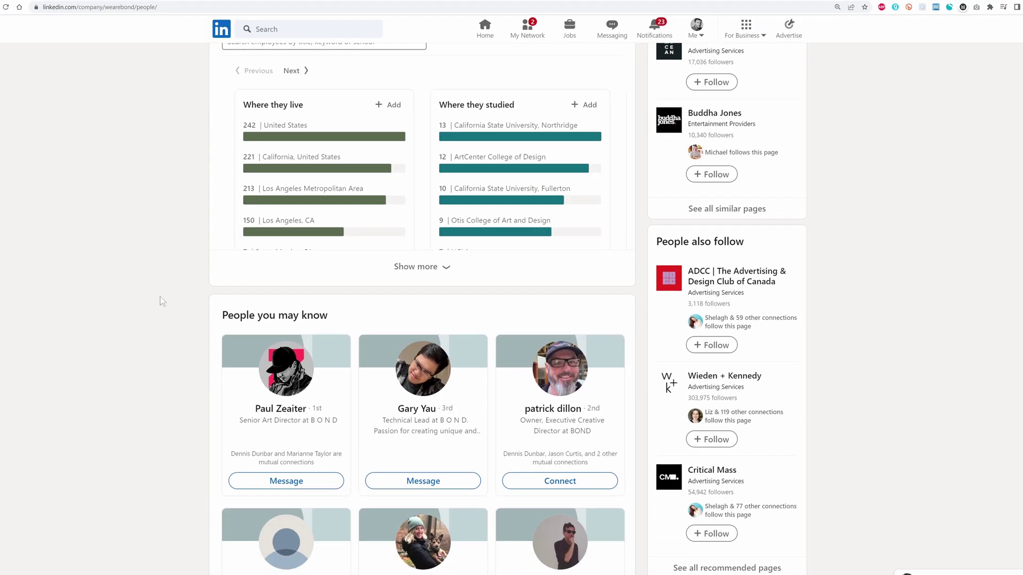
scroll(161, 298, "up", 1)
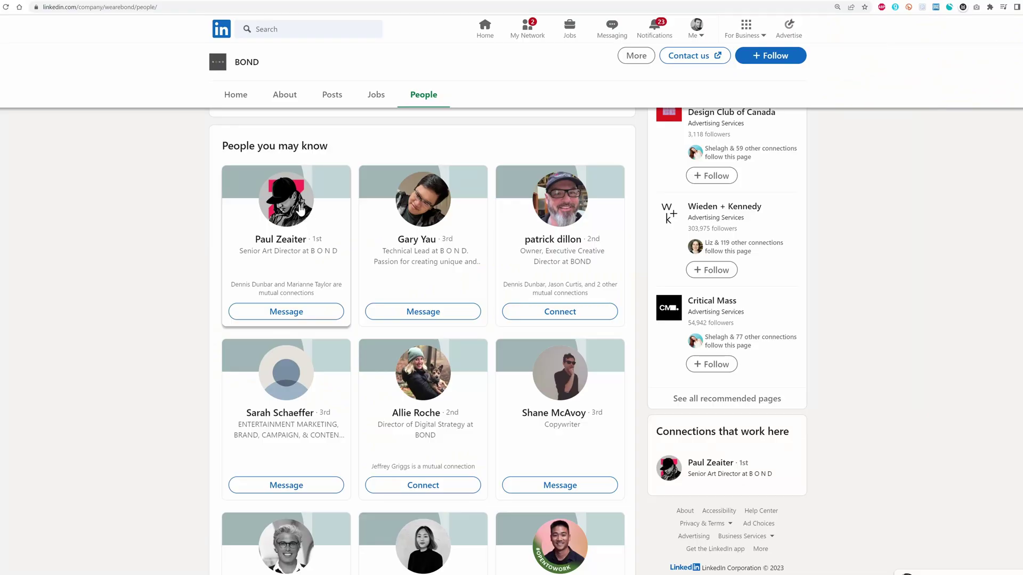
left_click(299, 214)
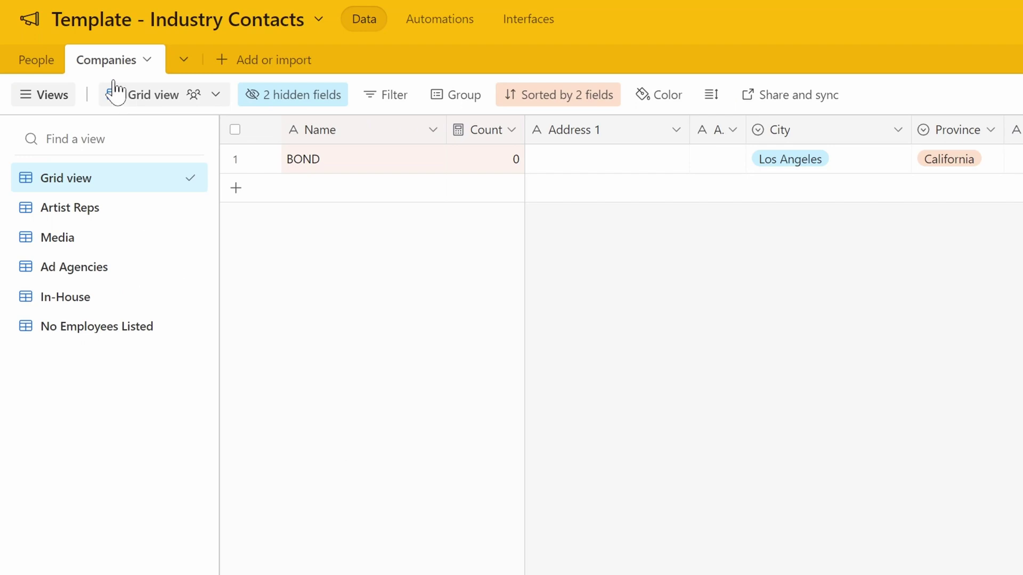
left_click(42, 60)
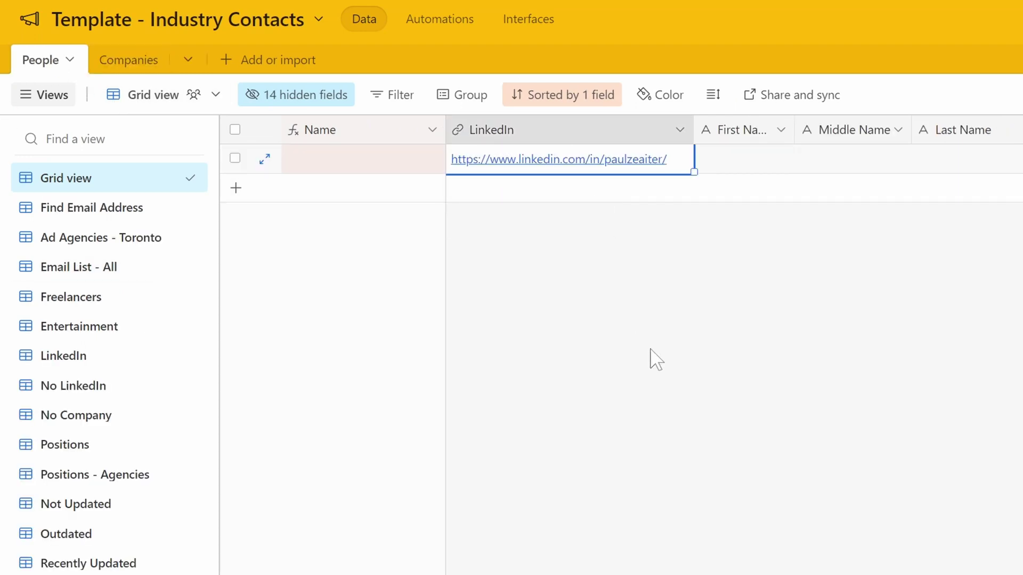
Step: Complete the contact's first and last names and attach the LinkedIn profile photo to the Photo field by its image URL
left_click(765, 160)
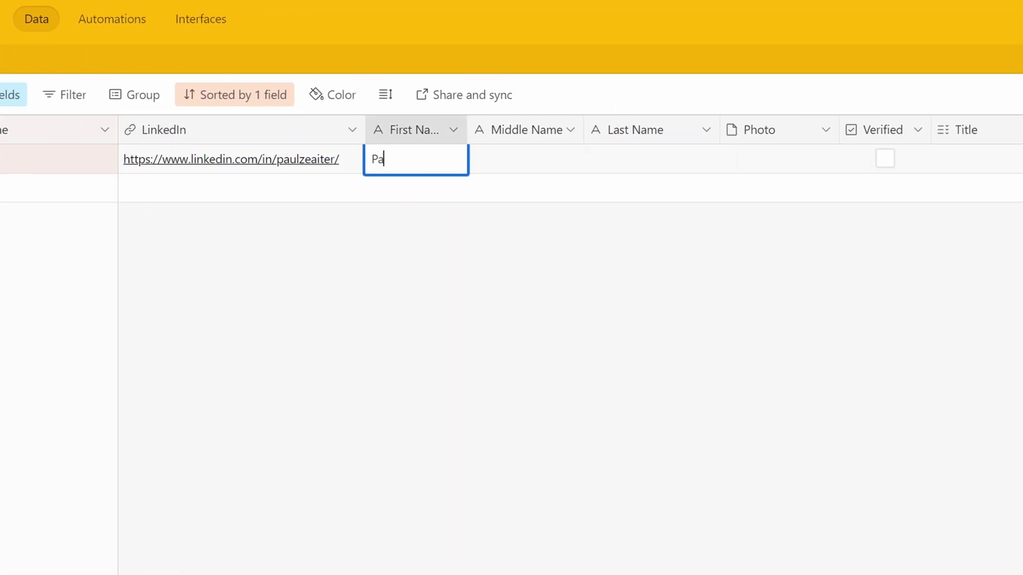
key("Tab")
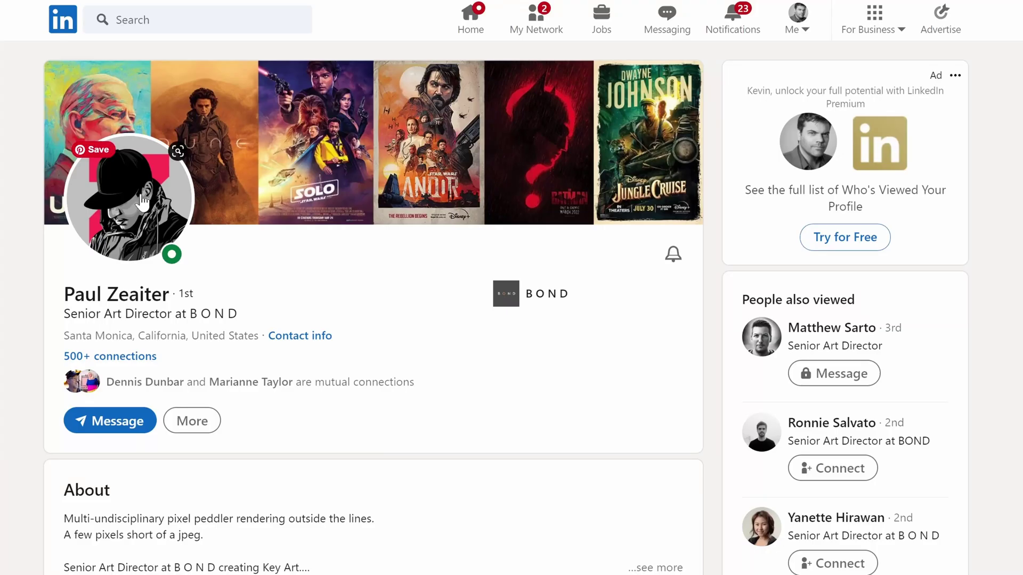
left_click(142, 202)
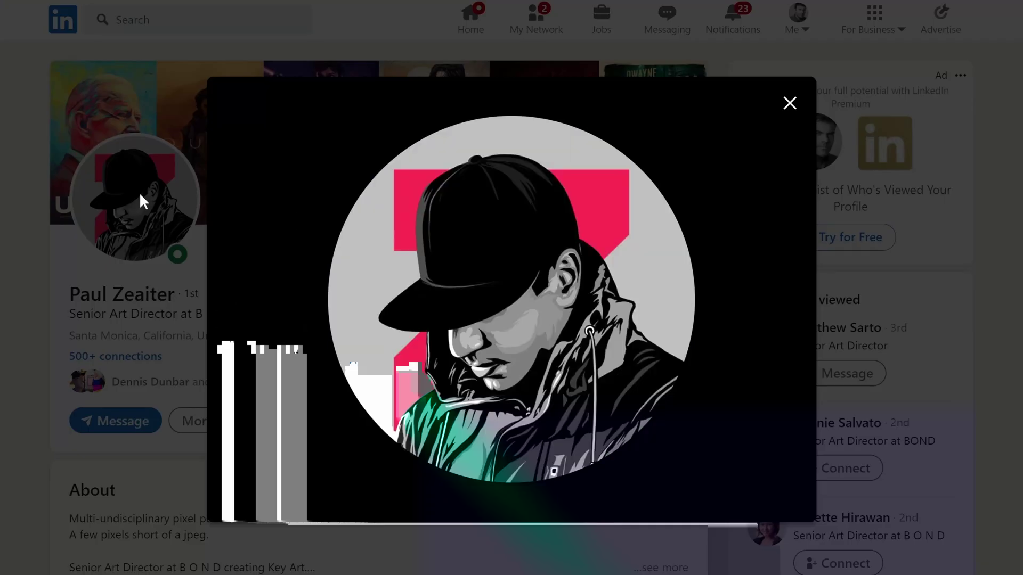
right_click(601, 244)
left_click(649, 299)
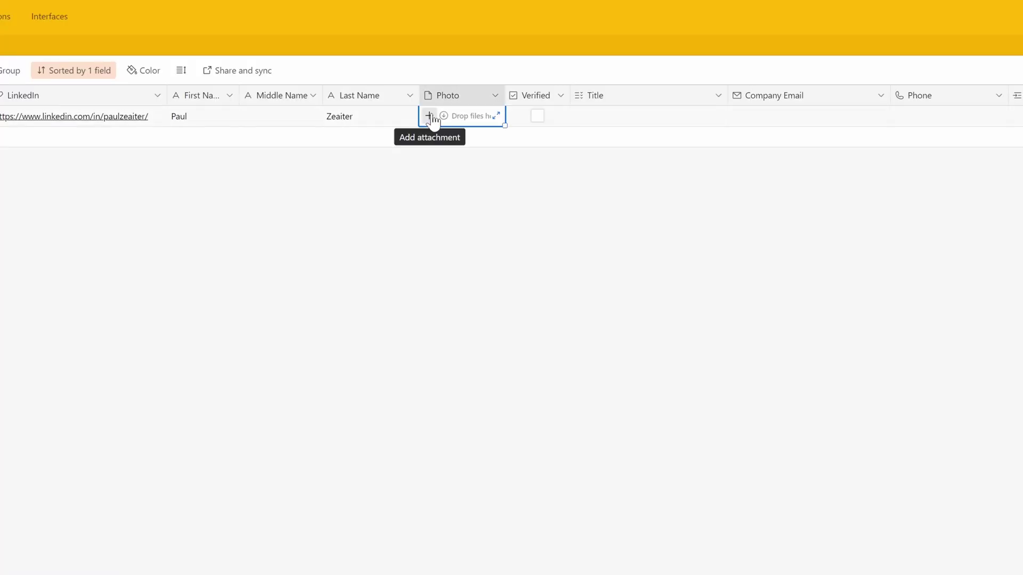
left_click(429, 117)
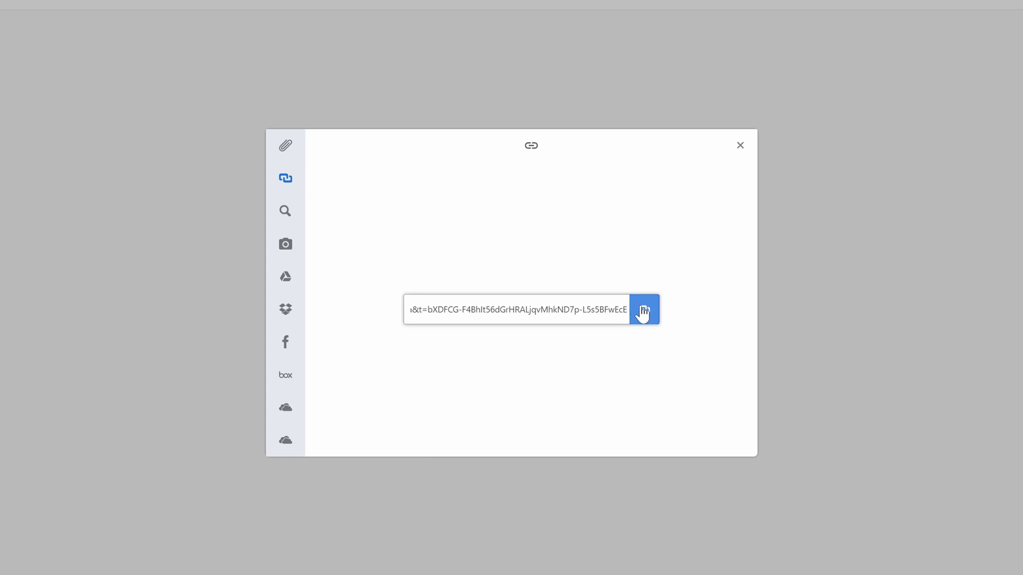
left_click(639, 309)
left_click(717, 437)
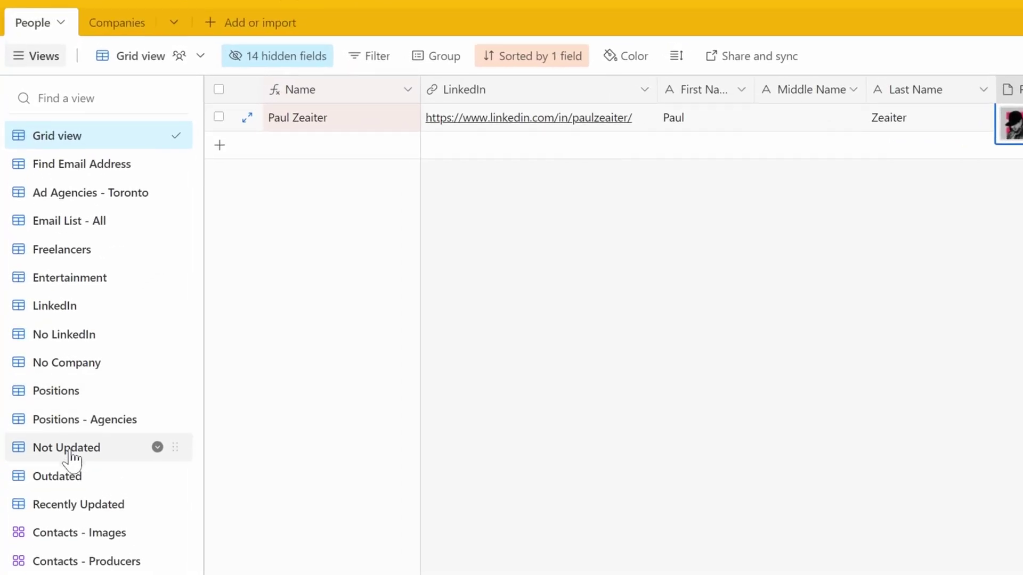
left_click(69, 538)
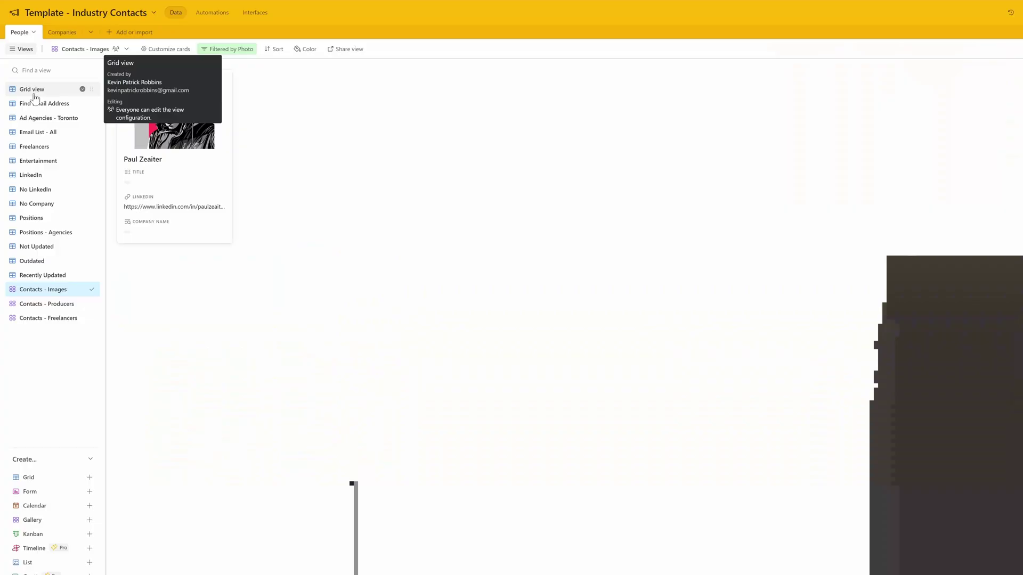
left_click(34, 94)
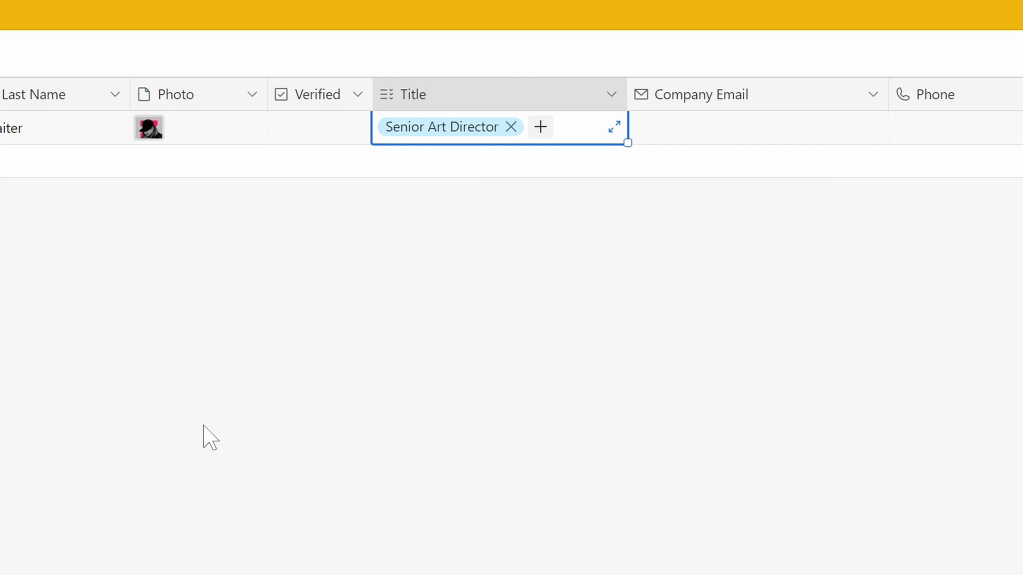
Step: Set the contact's Title to Senior Art Director and review the Title field's options
left_click(136, 421)
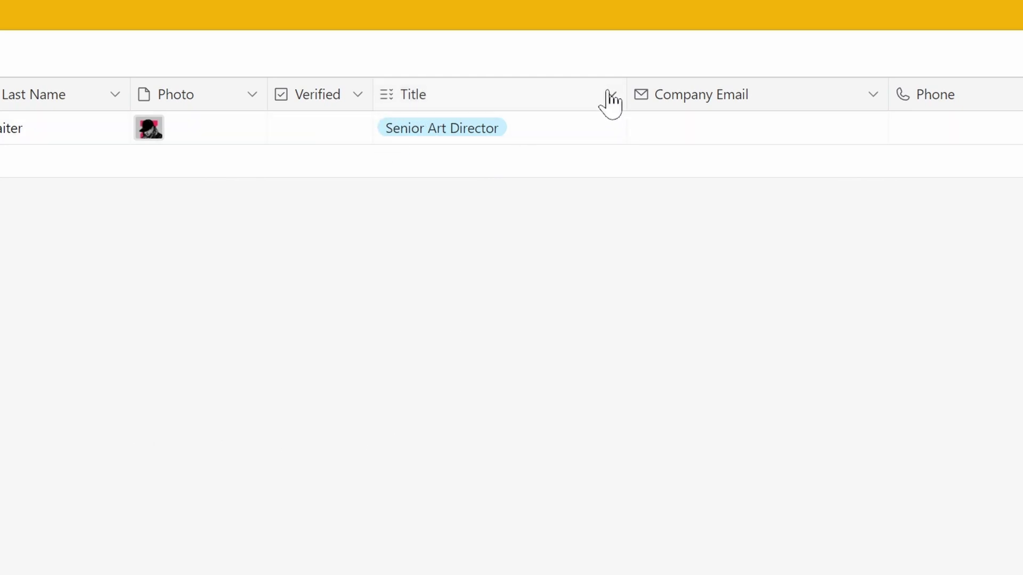
left_click(611, 95)
left_click(434, 141)
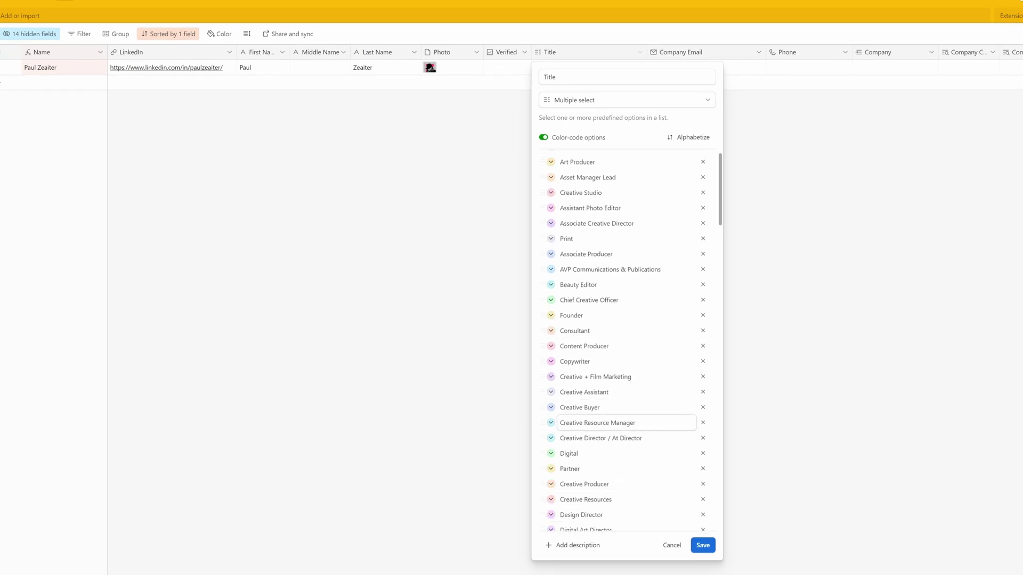
scroll(629, 341, "down", 2)
scroll(626, 267, "down", 3)
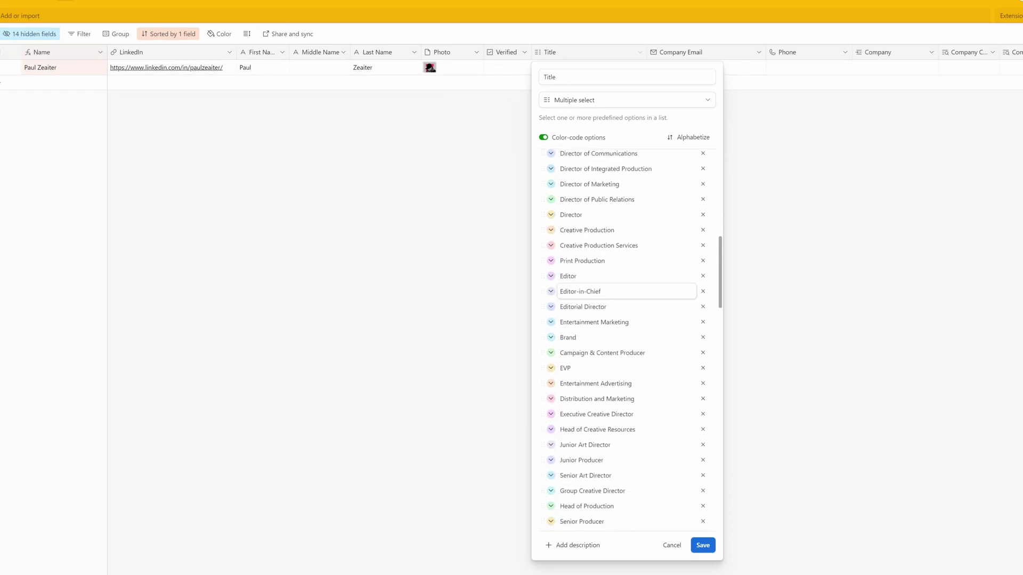
scroll(628, 341, "down", 2)
scroll(626, 257, "down", 4)
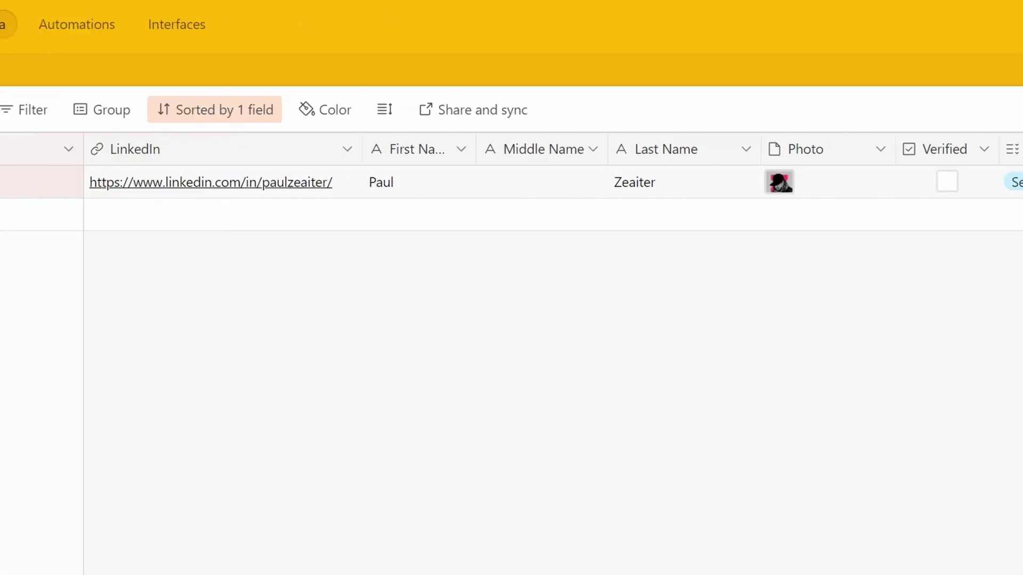
Step: Link the contact's Company field to BOND and check the BOND record in the Companies table
type("B")
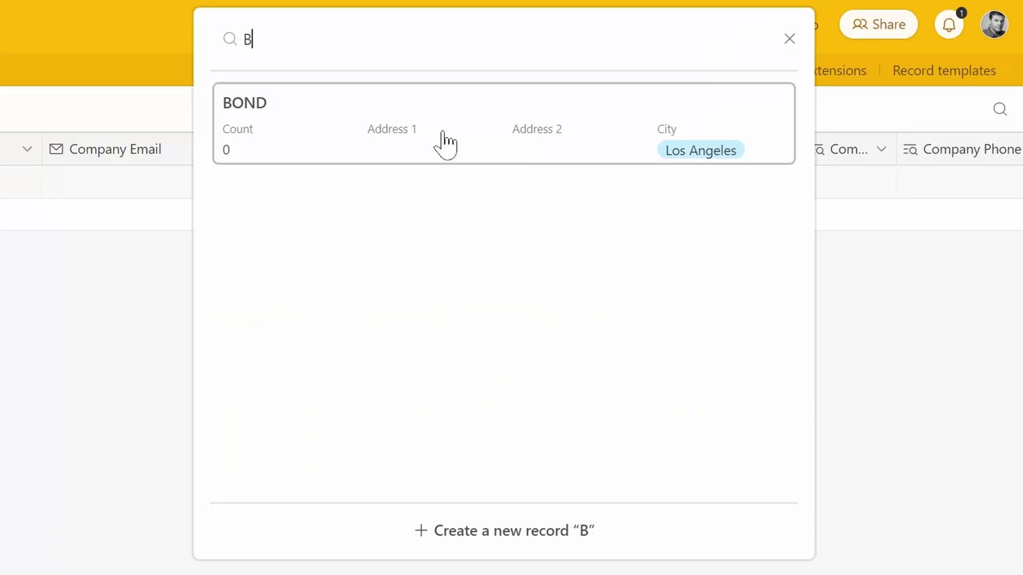
left_click(442, 133)
key("Escape")
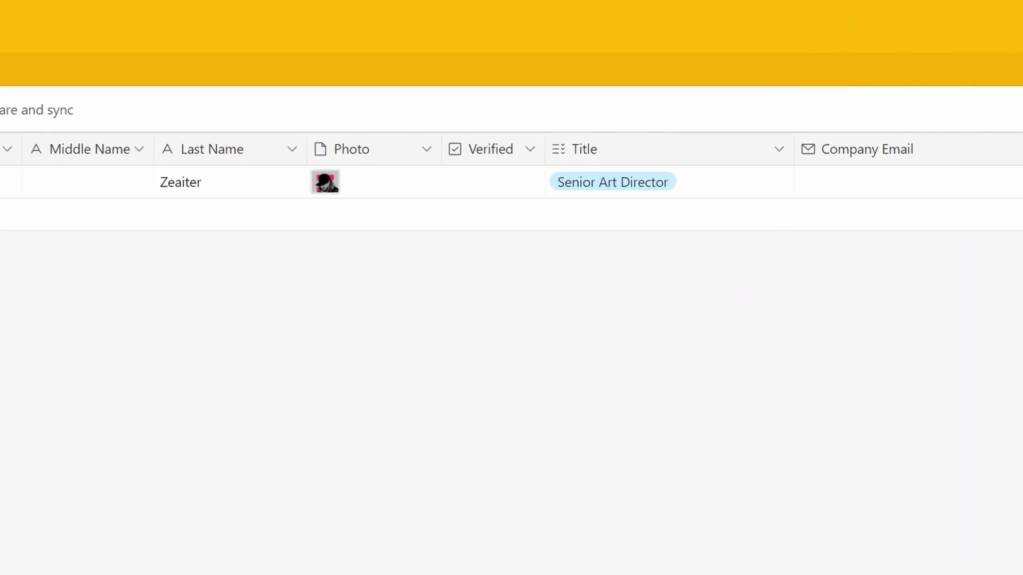
left_click(130, 79)
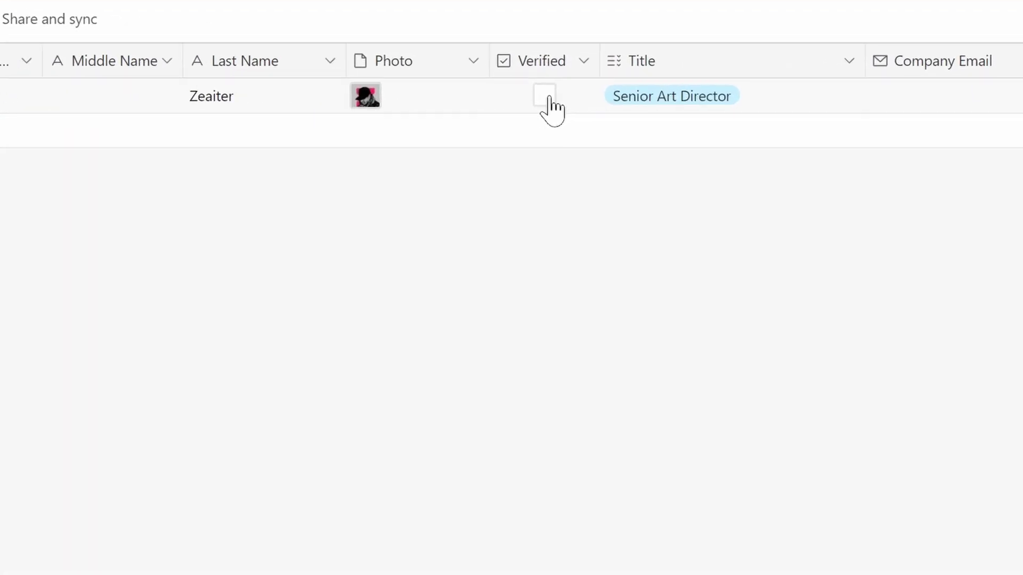
left_click(1007, 106)
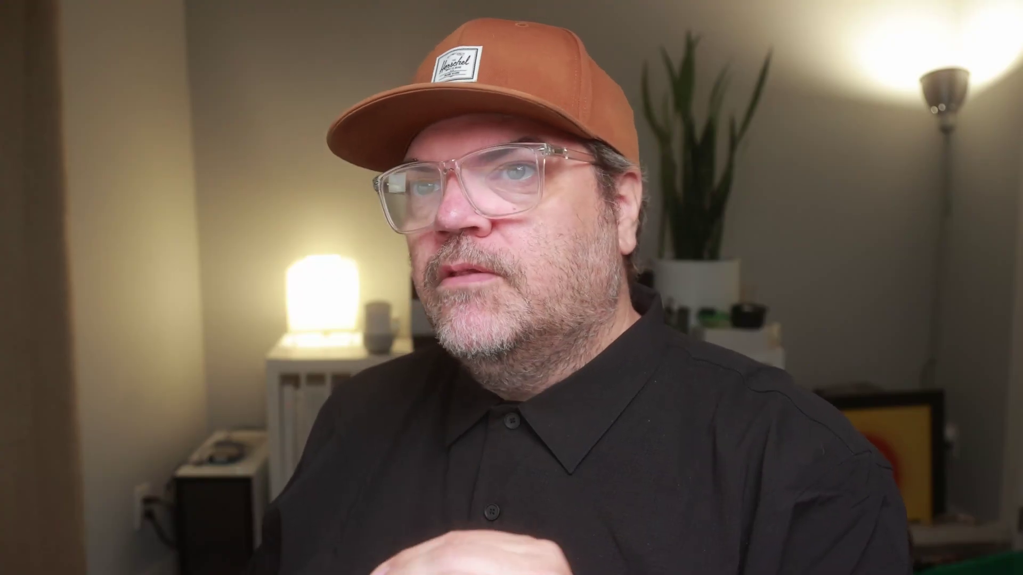
left_click(889, 86)
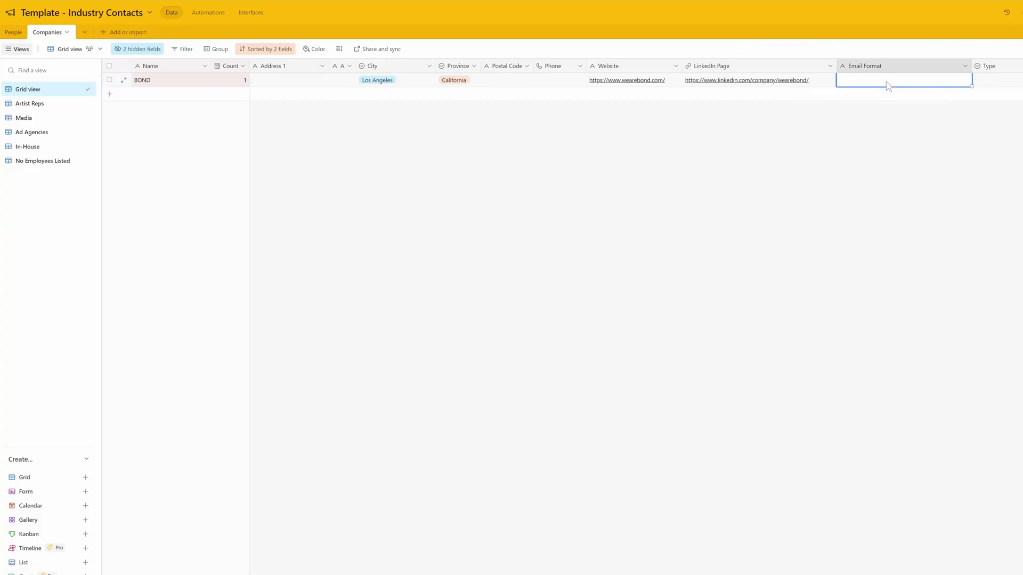
type("@wearebond.")
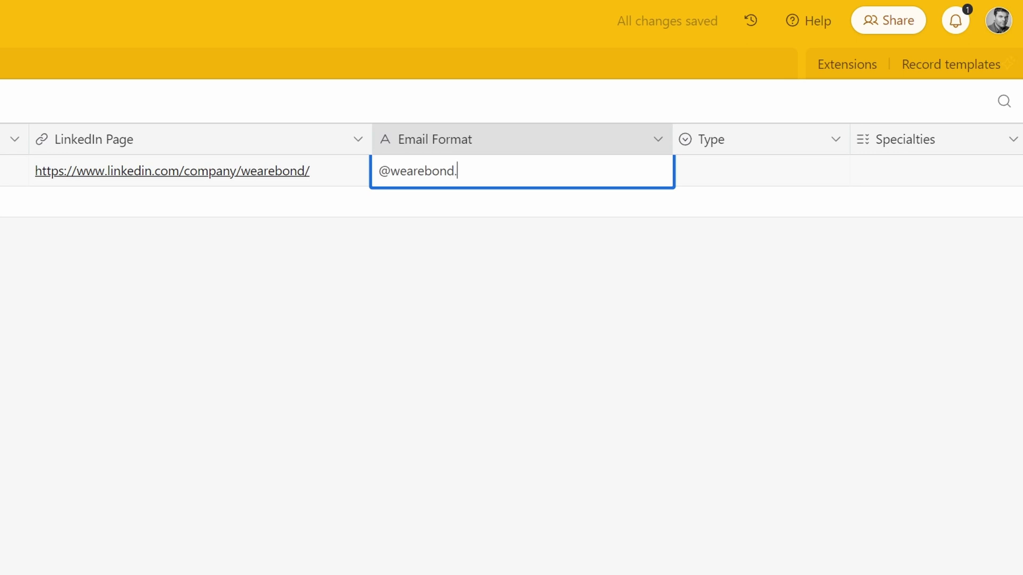
type("com")
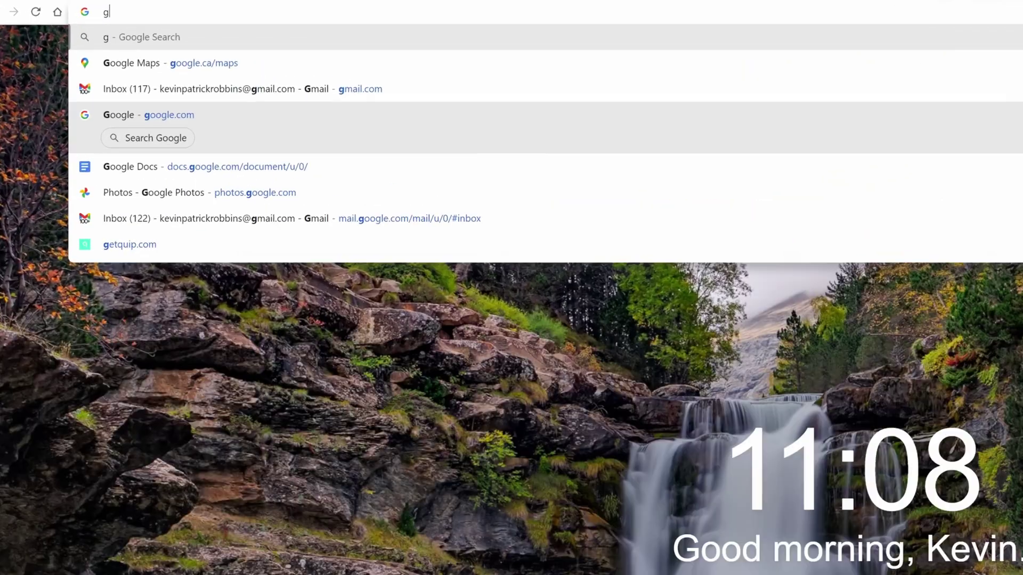
Step: Google 'email format wearebond.com' and confirm the first-name address pattern in BOND's Email Format
type("email format ")
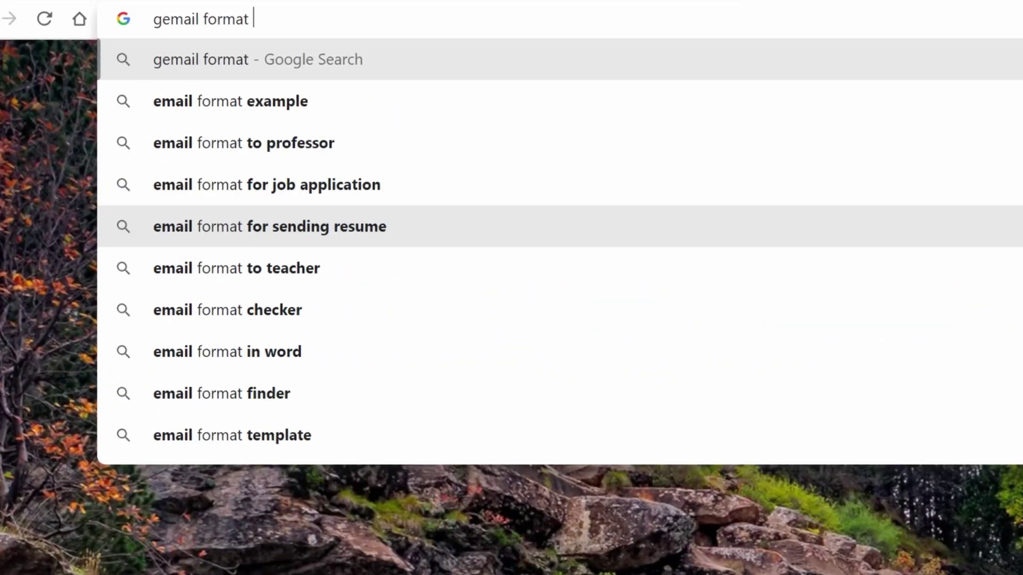
type("wearebond.com")
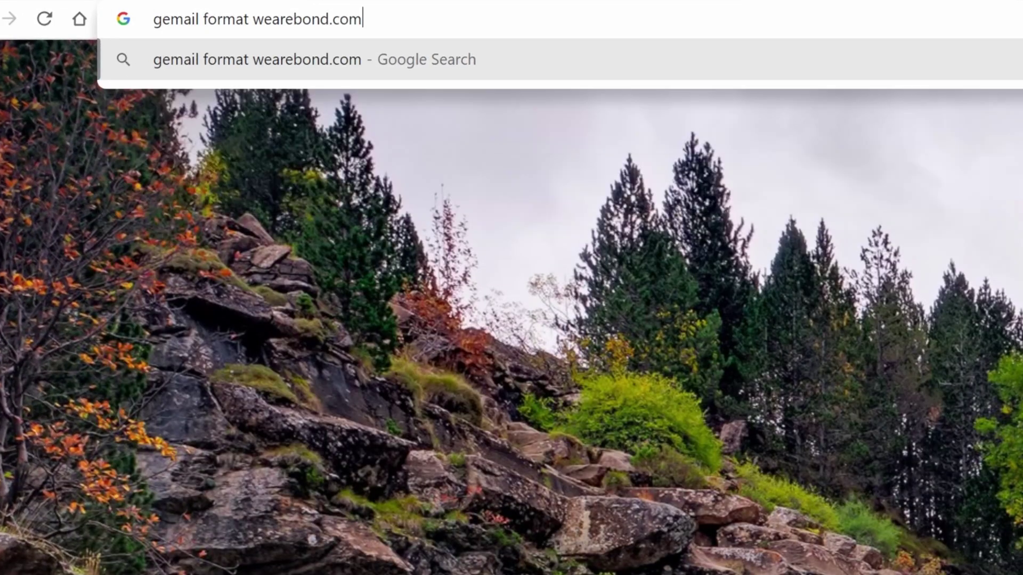
key("Return")
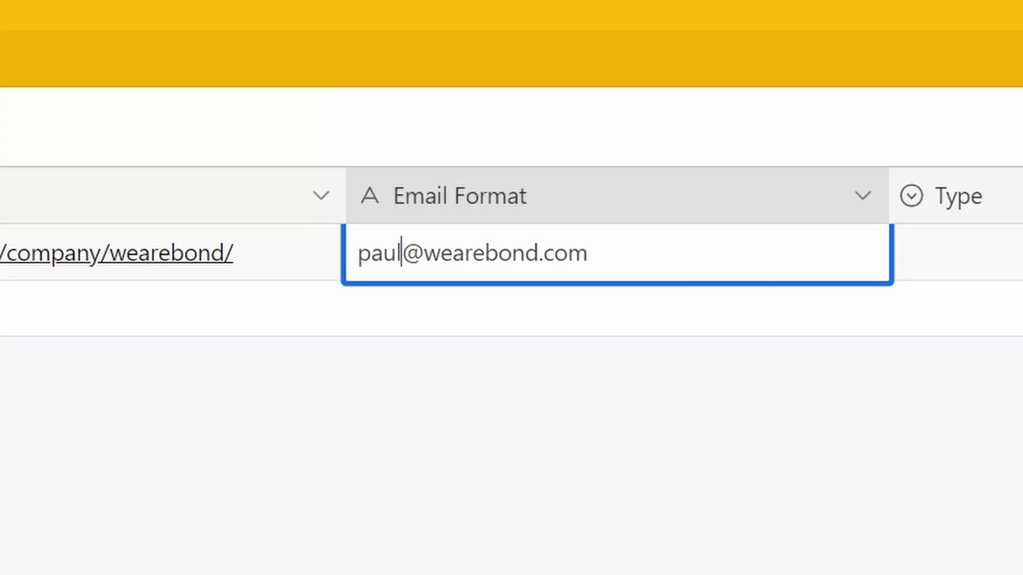
key("Return")
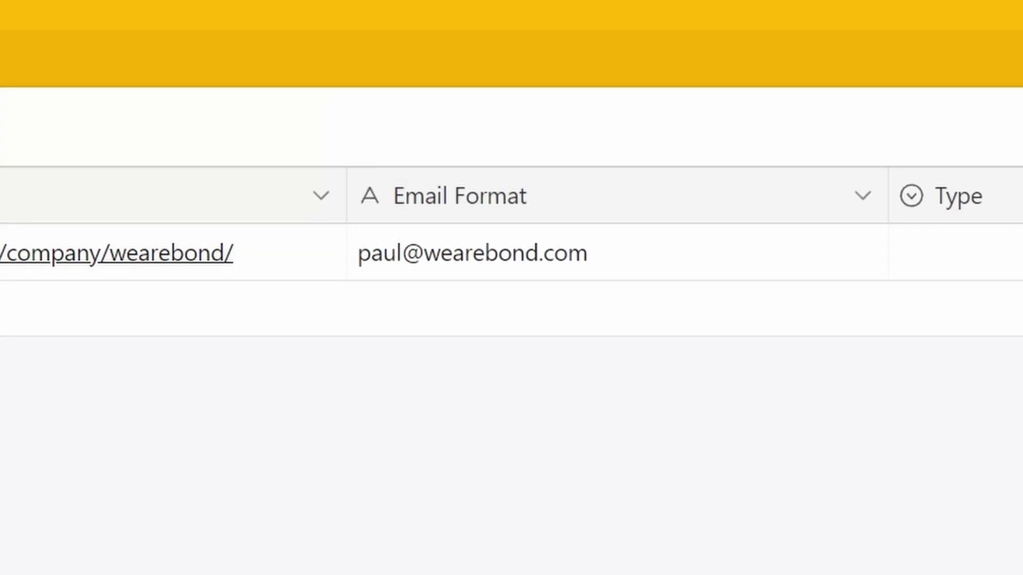